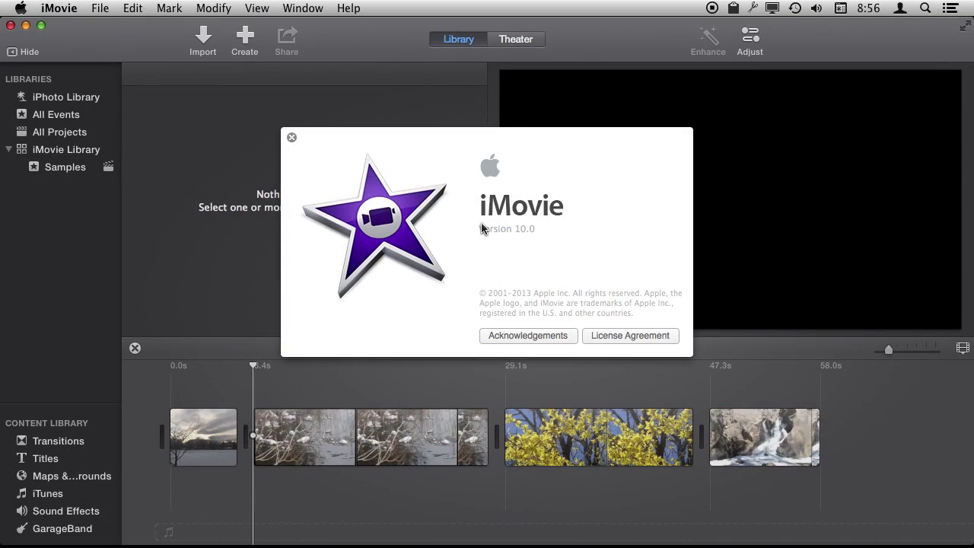
# Step: Dismiss the iMovie 10.0 About window to reveal the 58-second My Movie project
pyautogui.click(292, 137)
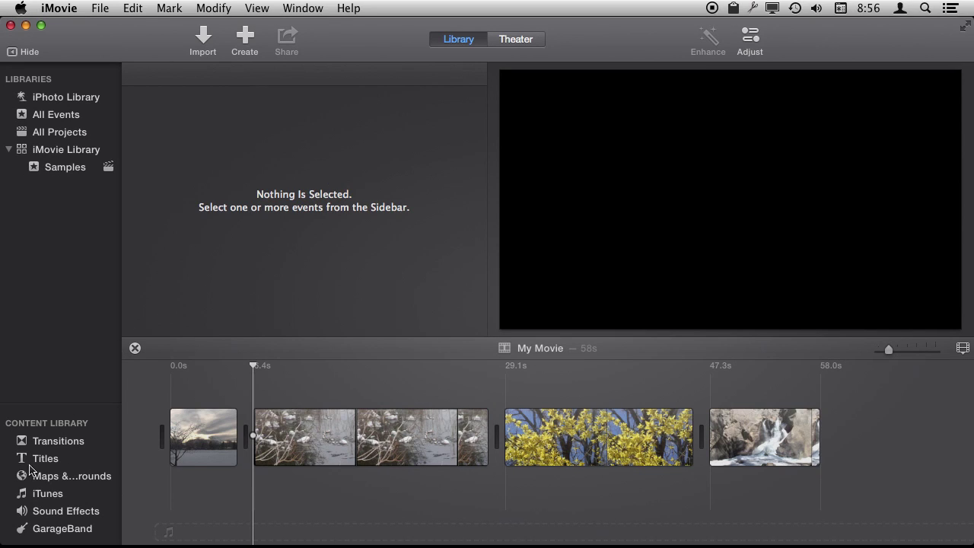
# Step: Browse the Maps & Backgrounds collection and select the Gradient background thumbnail
pyautogui.click(67, 476)
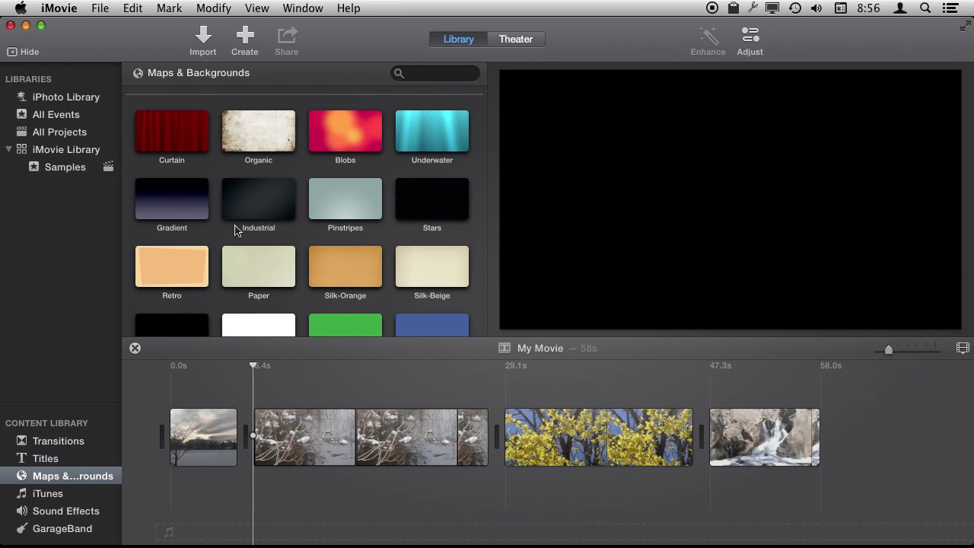
pyautogui.scroll(3, 235, 231)
pyautogui.scroll(-4, 235, 231)
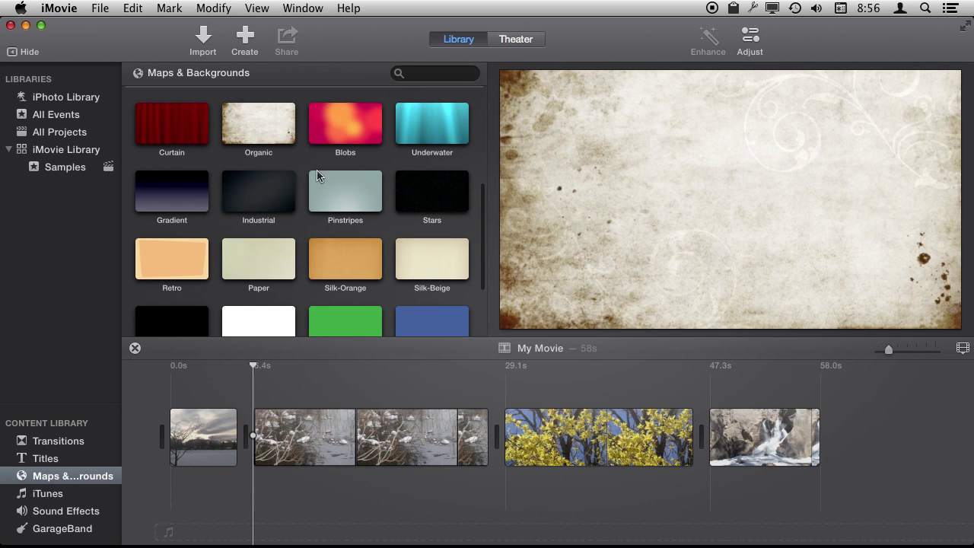
pyautogui.click(179, 207)
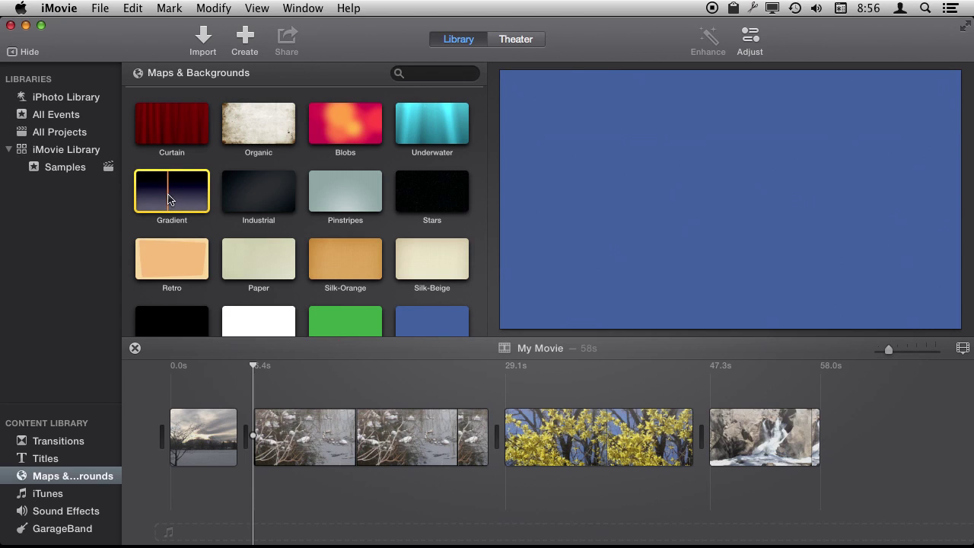
pyautogui.click(244, 384)
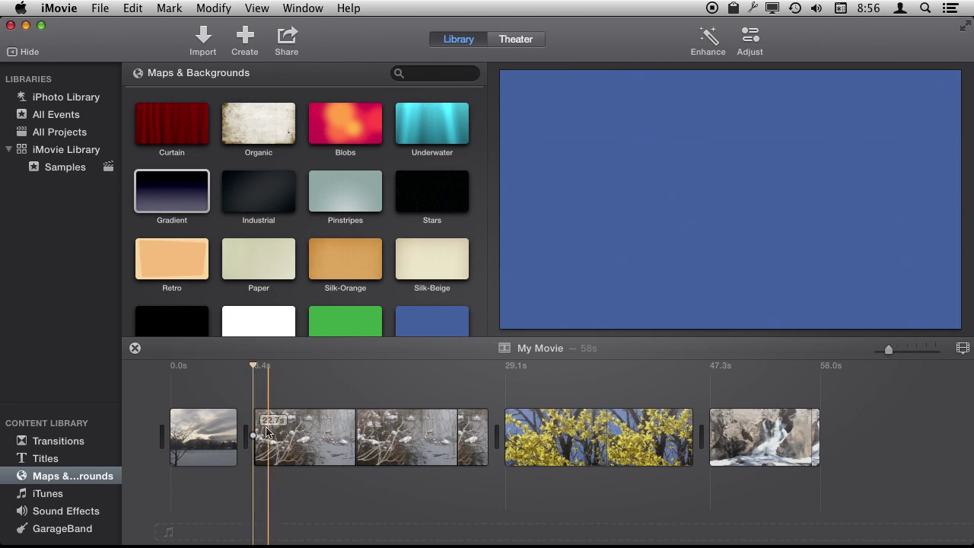
# Step: Insert the Gradient background after the first clip and stretch it to about 21 seconds
pyautogui.moveTo(169, 197); pyautogui.dragTo(258, 440)
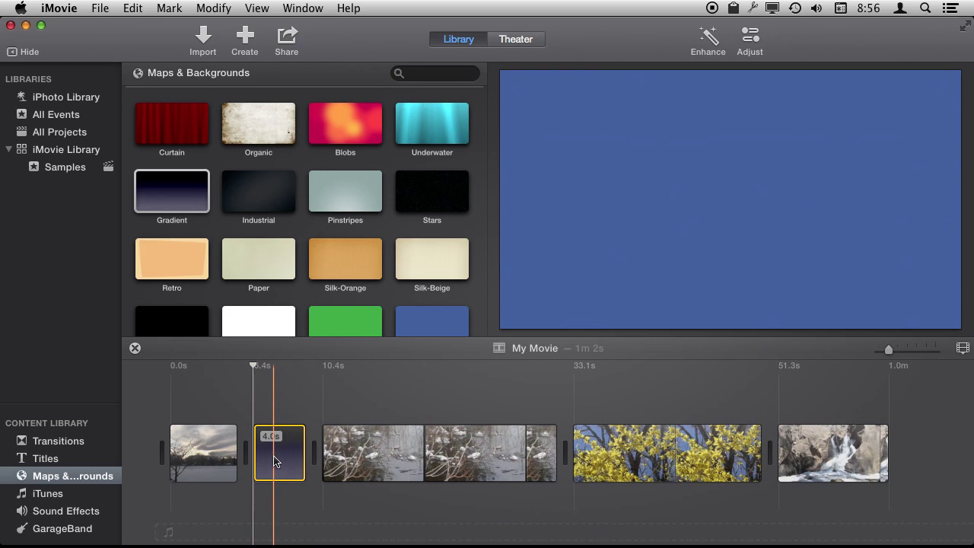
pyautogui.click(274, 461)
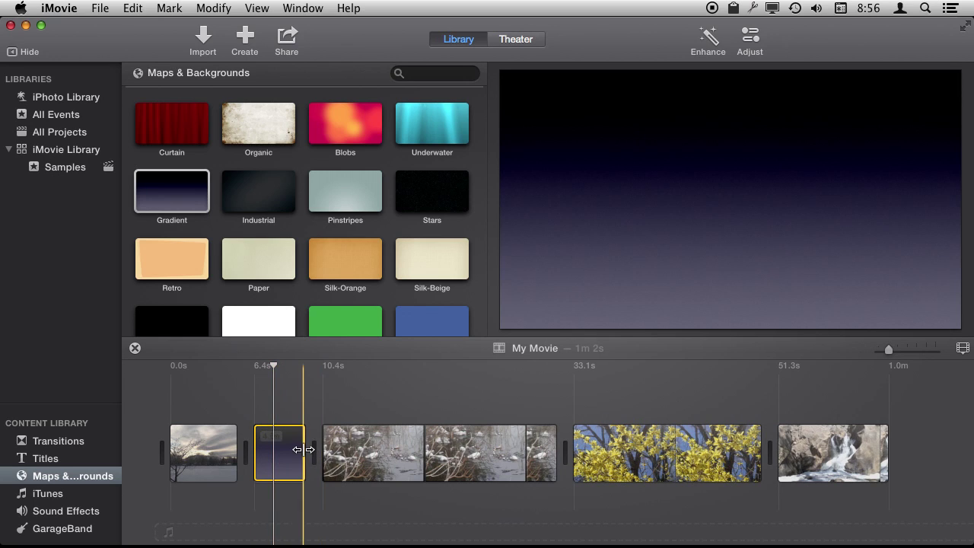
pyautogui.moveTo(303, 455); pyautogui.dragTo(478, 454)
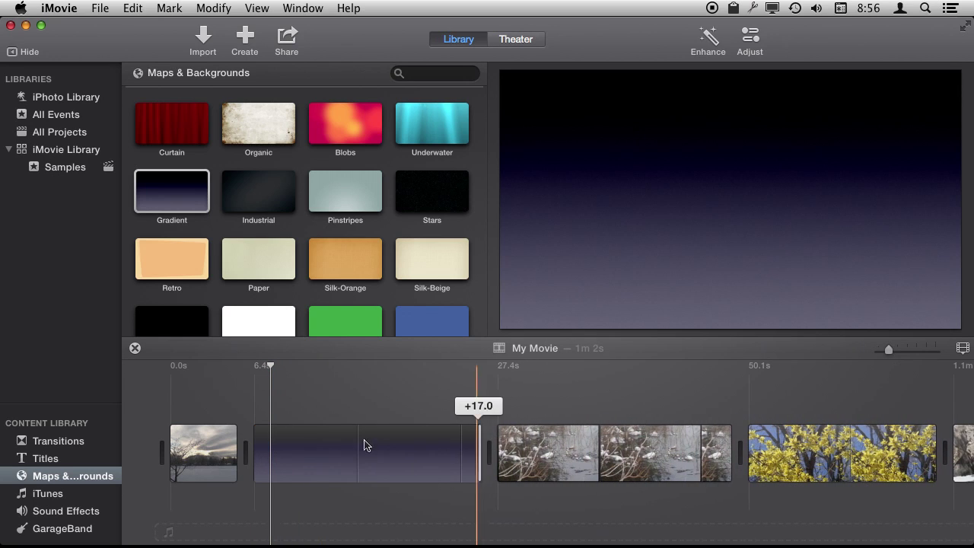
pyautogui.click(317, 454)
# Step: Set the Gradient clip's duration to 16 seconds in Clip Information
pyautogui.moveTo(713, 165)
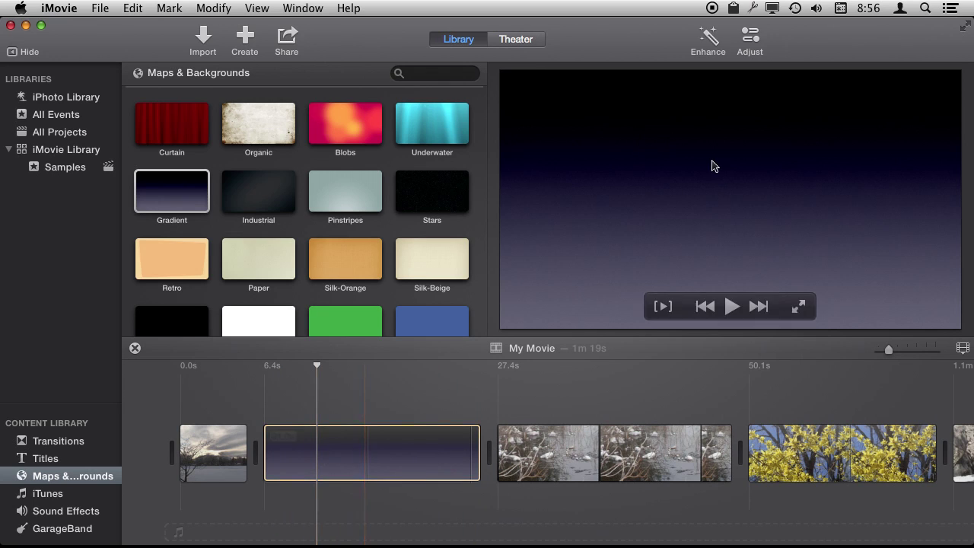
pyautogui.click(750, 41)
pyautogui.click(838, 74)
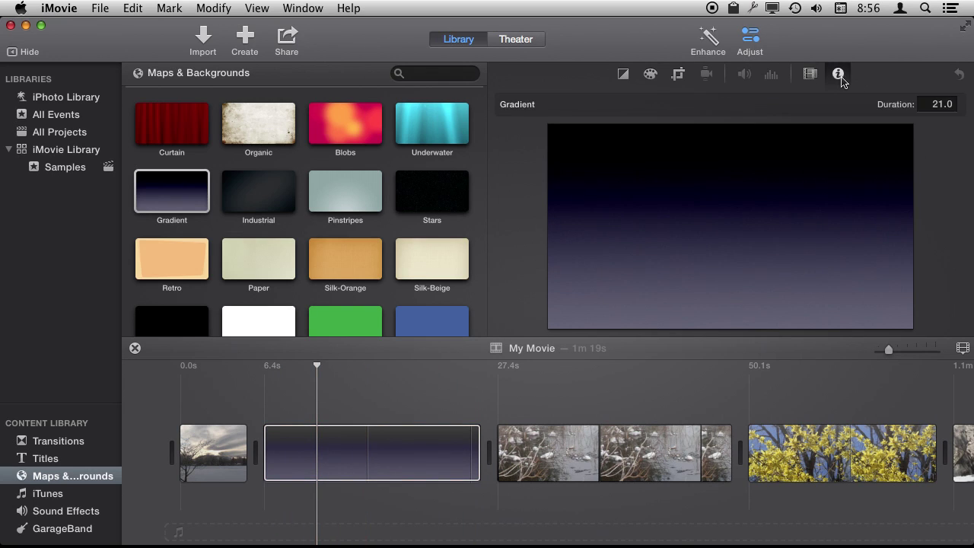
pyautogui.click(944, 103)
pyautogui.write('16')
pyautogui.press('Return')
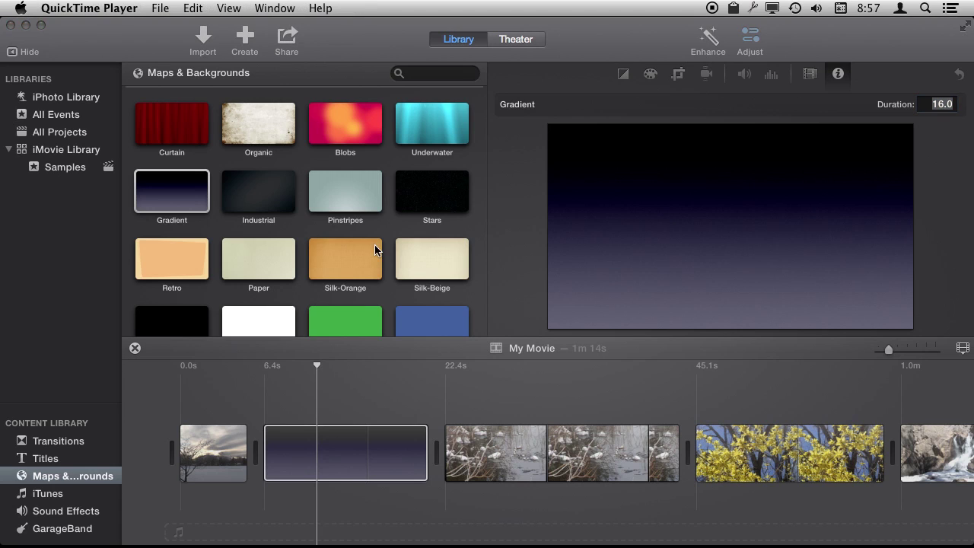
# Step: Replace the Gradient clip with the Tan background and lengthen it to 12.4 seconds
pyautogui.scroll(-3, 185, 305)
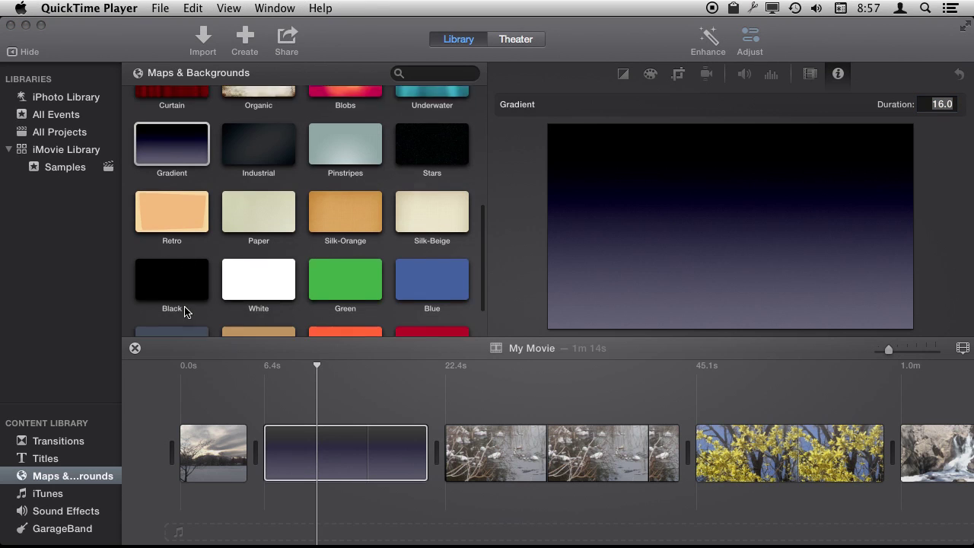
pyautogui.click(256, 292)
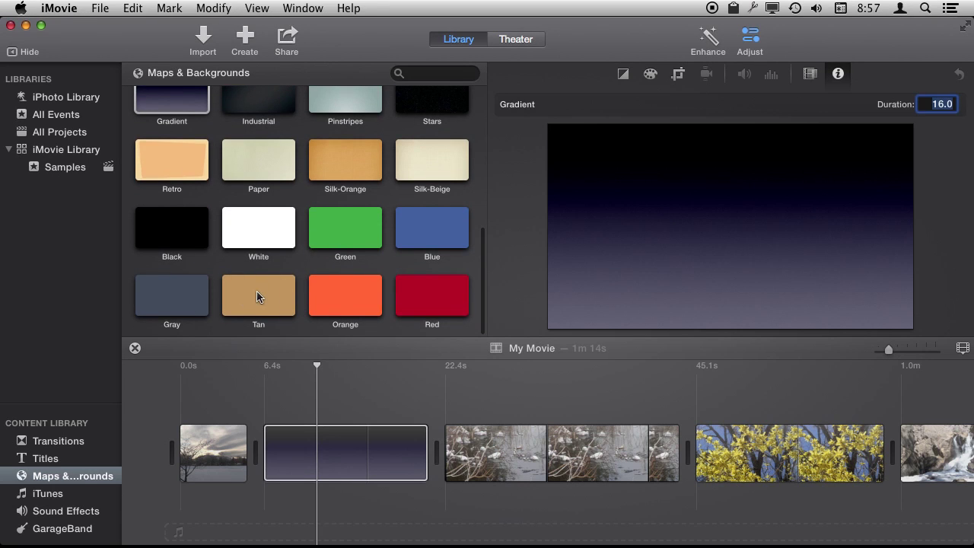
pyautogui.click(257, 296)
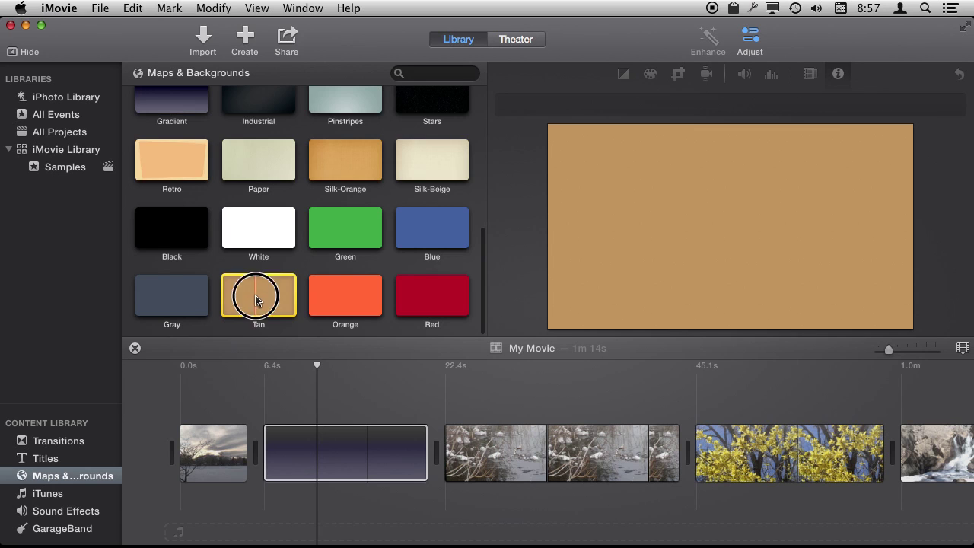
pyautogui.moveTo(255, 306); pyautogui.dragTo(314, 451)
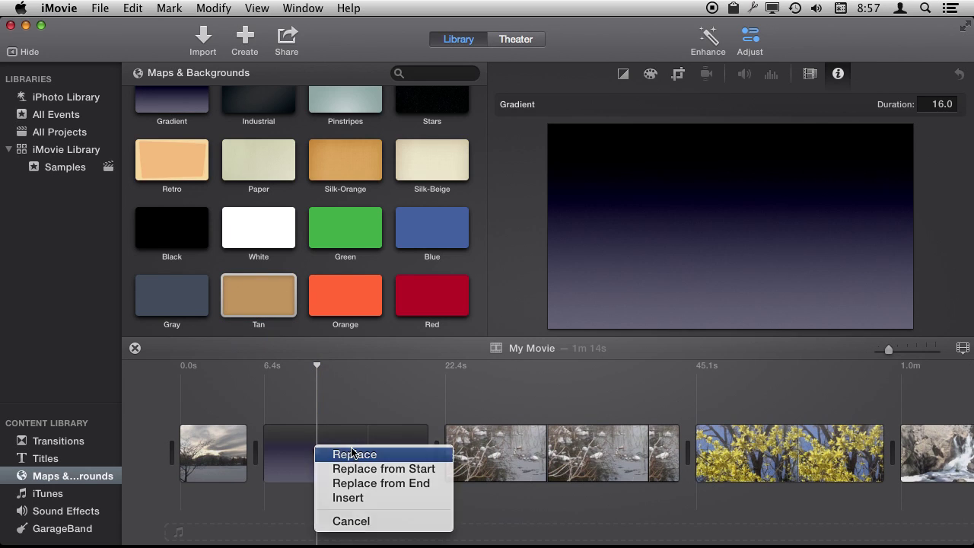
pyautogui.click(328, 452)
pyautogui.moveTo(316, 450); pyautogui.dragTo(403, 454)
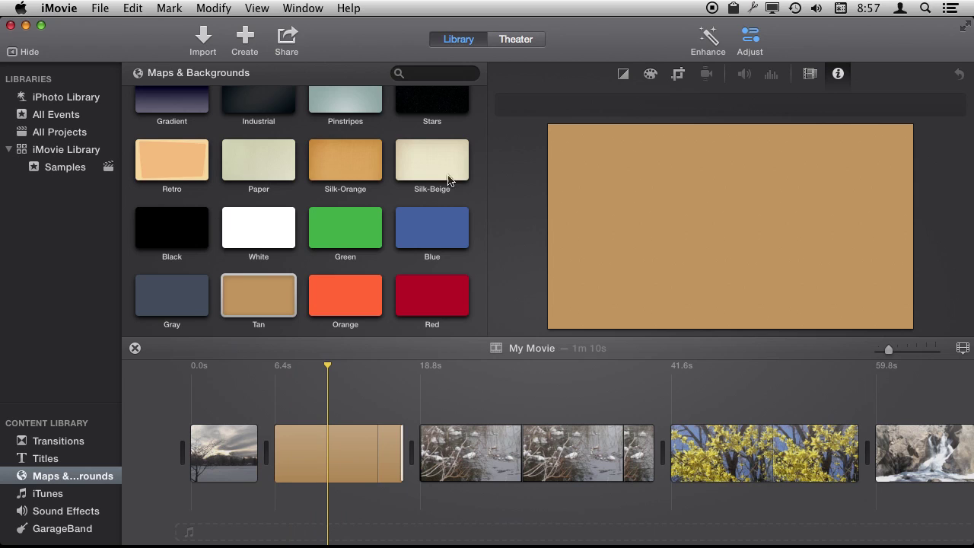
pyautogui.click(353, 454)
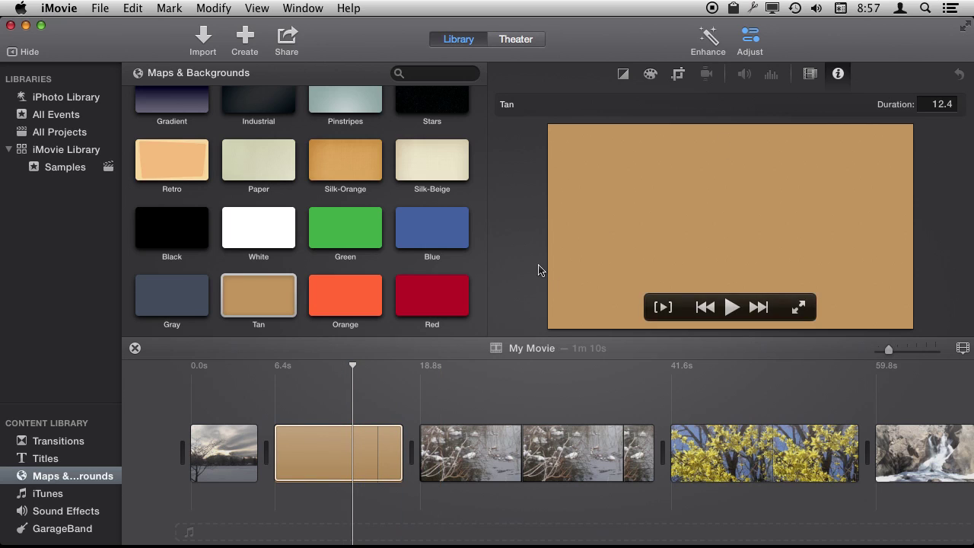
# Step: Tweak the Tan clip's skin-tone, saturation and temperature in colour correction
pyautogui.click(651, 75)
pyautogui.moveTo(901, 108)
pyautogui.mouseDown()
pyautogui.moveTo(922, 107)
pyautogui.moveTo(872, 112)
pyautogui.moveTo(899, 112)
pyautogui.mouseUp()
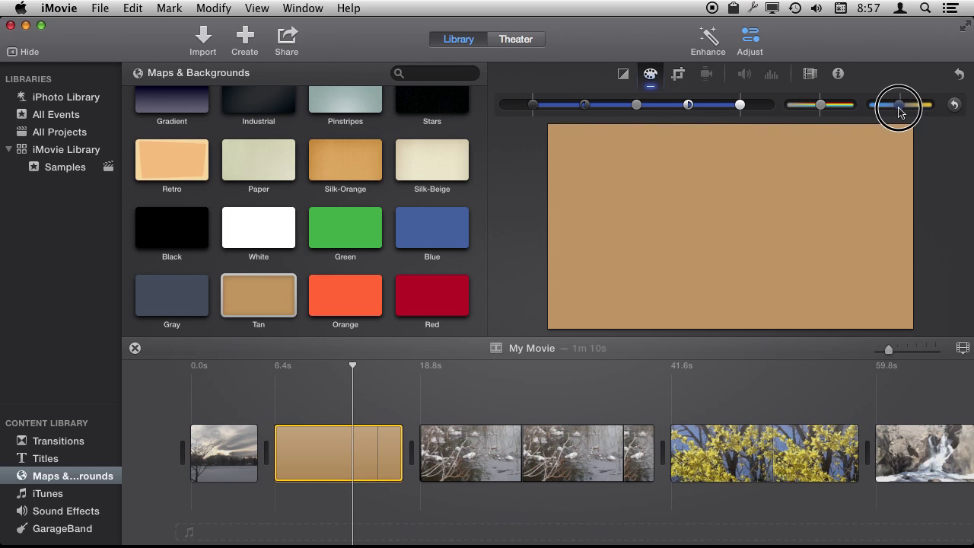
pyautogui.moveTo(821, 105); pyautogui.dragTo(884, 110)
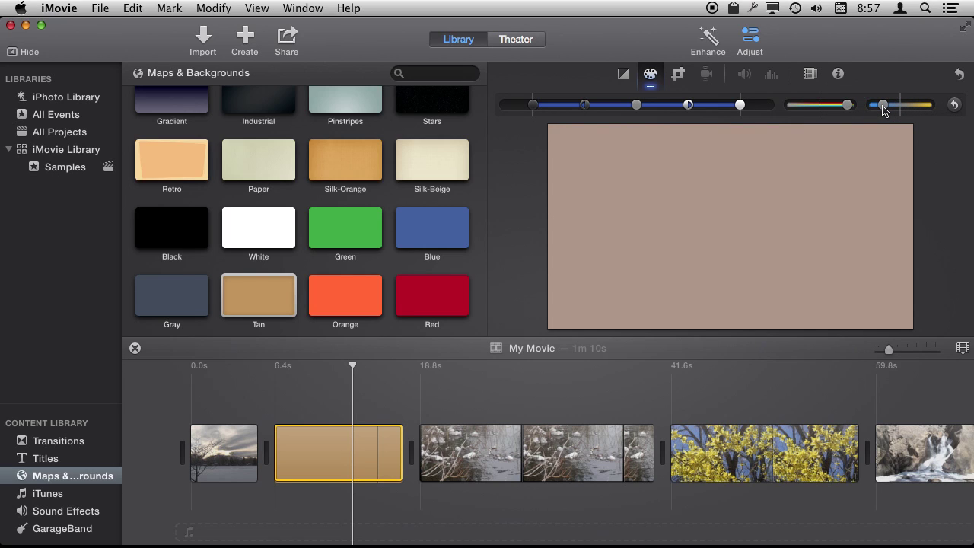
pyautogui.moveTo(883, 111)
pyautogui.mouseDown()
pyautogui.moveTo(923, 115)
pyautogui.moveTo(879, 112)
pyautogui.mouseUp()
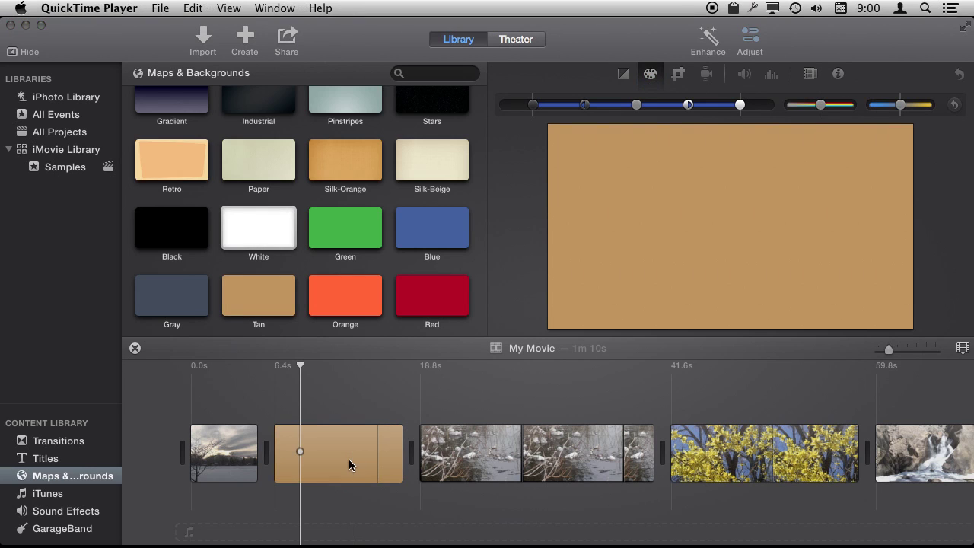
pyautogui.click(349, 459)
# Step: Delete the Tan clip, then add a Standard title at the start and remove it again
pyautogui.click(337, 448)
pyautogui.press('Delete')
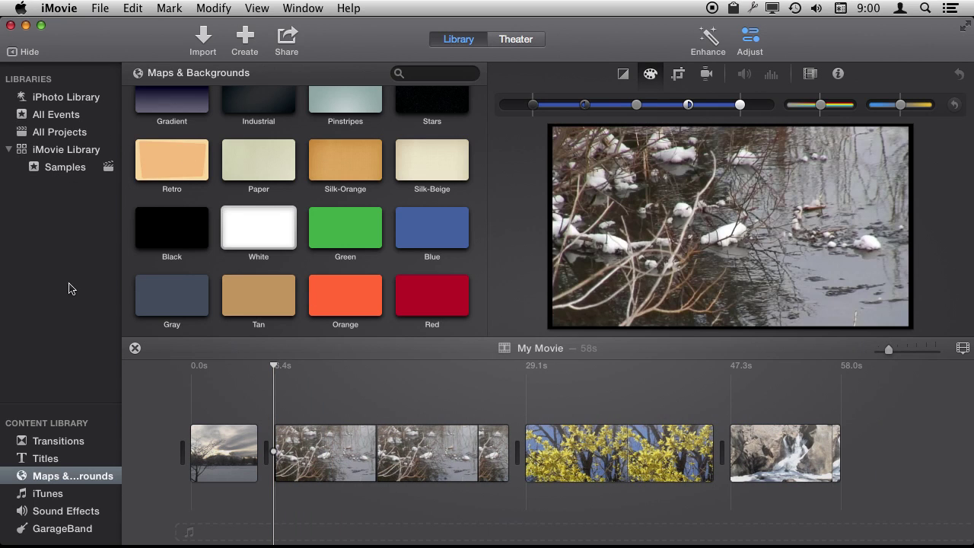
pyautogui.click(52, 458)
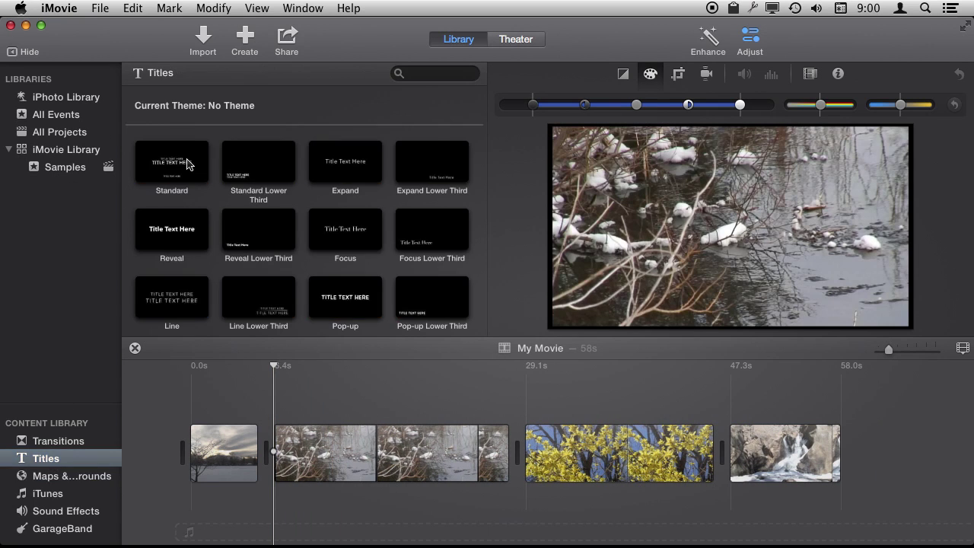
pyautogui.moveTo(175, 164); pyautogui.dragTo(204, 451)
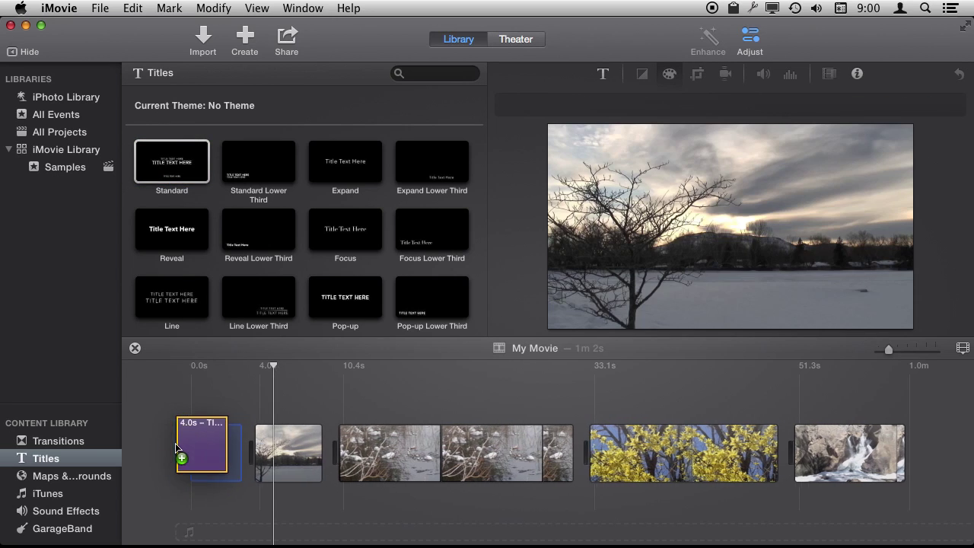
pyautogui.click(214, 452)
pyautogui.press('Delete')
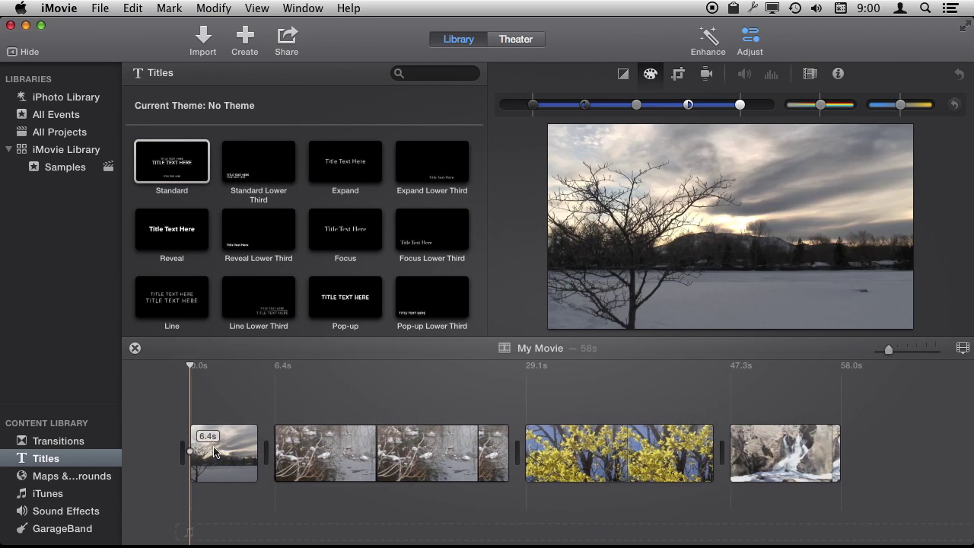
# Step: Insert the Industrial background at the very start of the movie
pyautogui.click(71, 477)
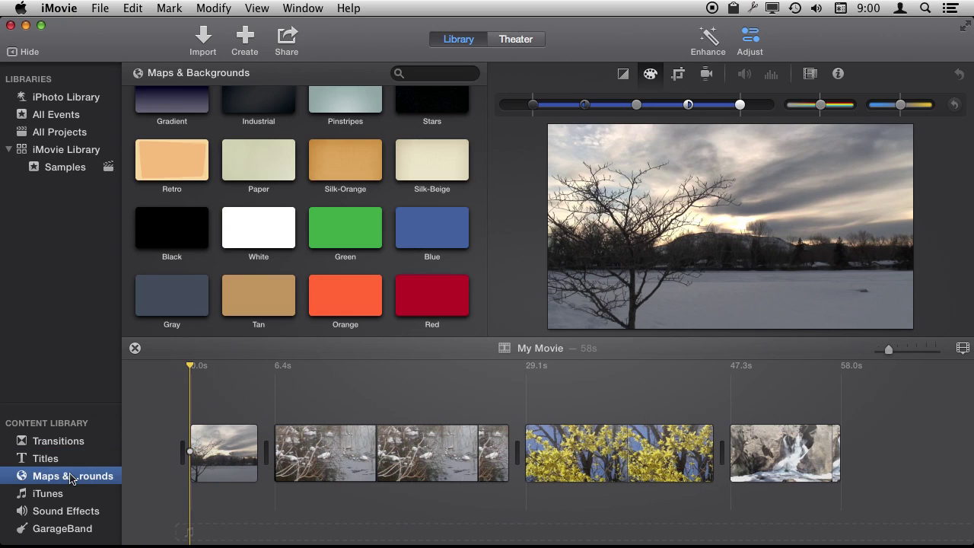
pyautogui.scroll(5, 276, 118)
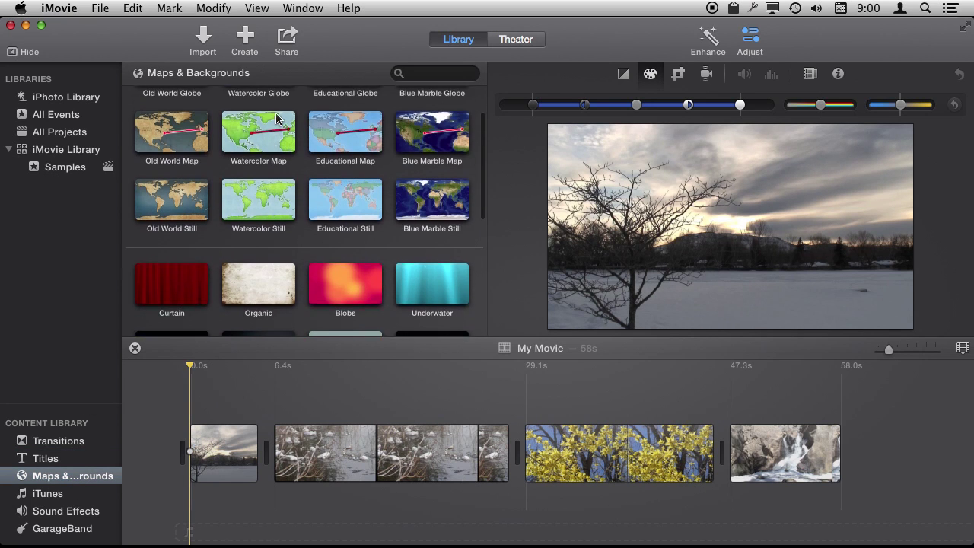
pyautogui.scroll(-3, 276, 118)
pyautogui.click(265, 203)
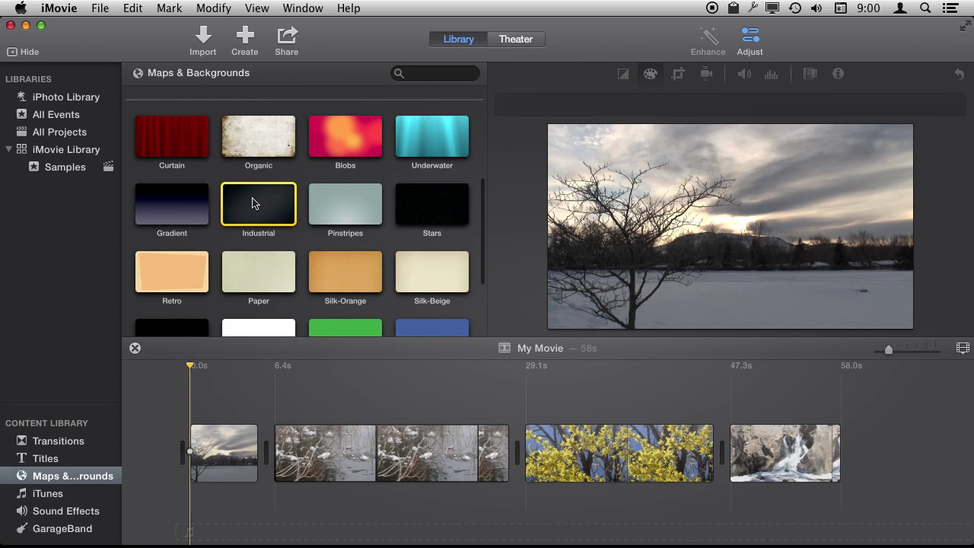
pyautogui.moveTo(259, 204); pyautogui.dragTo(176, 453)
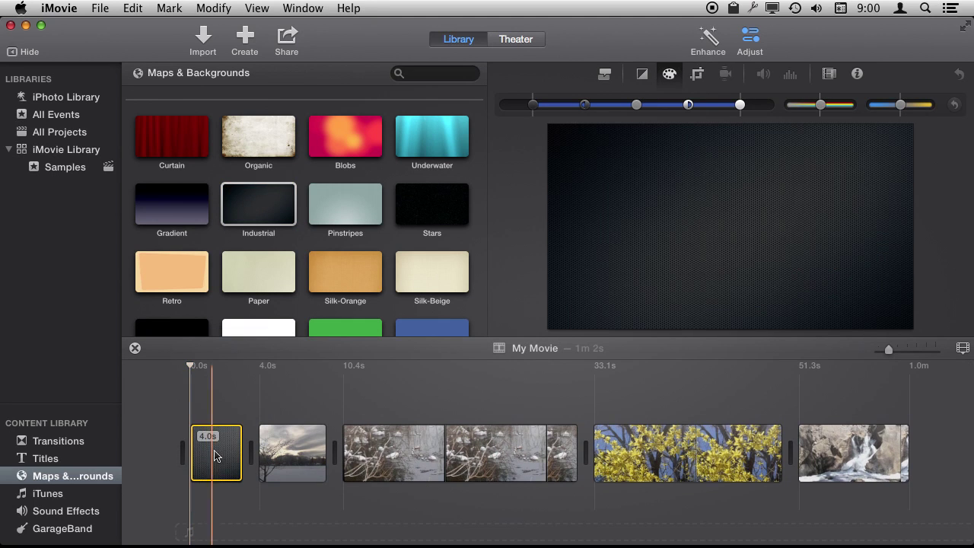
# Step: Place a Standard title over the Industrial background, bringing the movie to 1m 2s
pyautogui.click(67, 459)
pyautogui.moveTo(174, 163); pyautogui.dragTo(192, 408)
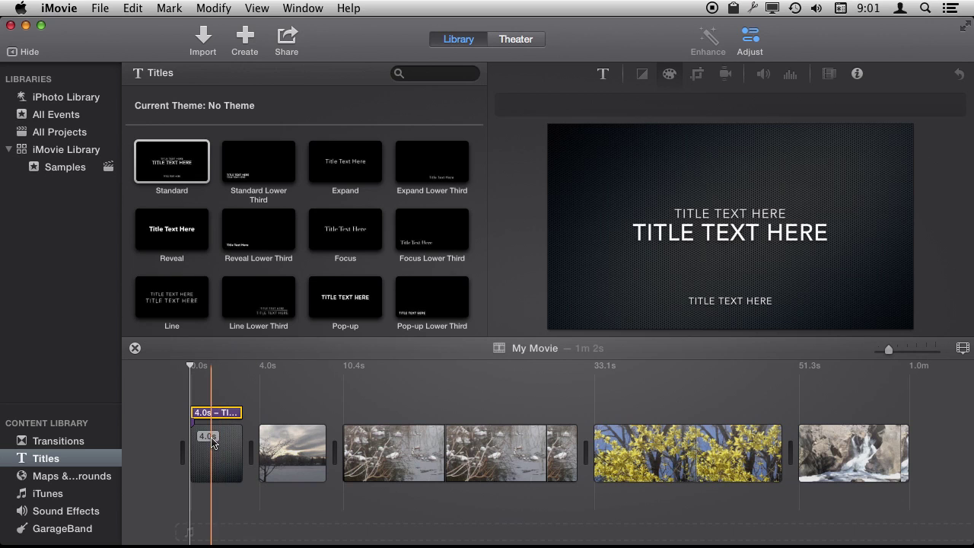
pyautogui.press('ctrl+super+Escape')
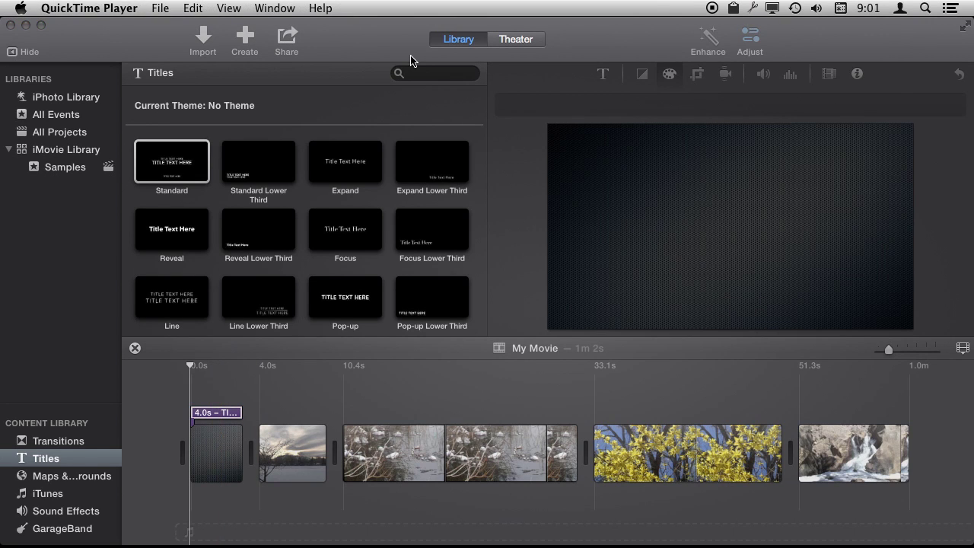
# Step: Delete the Industrial background with its title, then show Maps & Backgrounds again
pyautogui.click(216, 415)
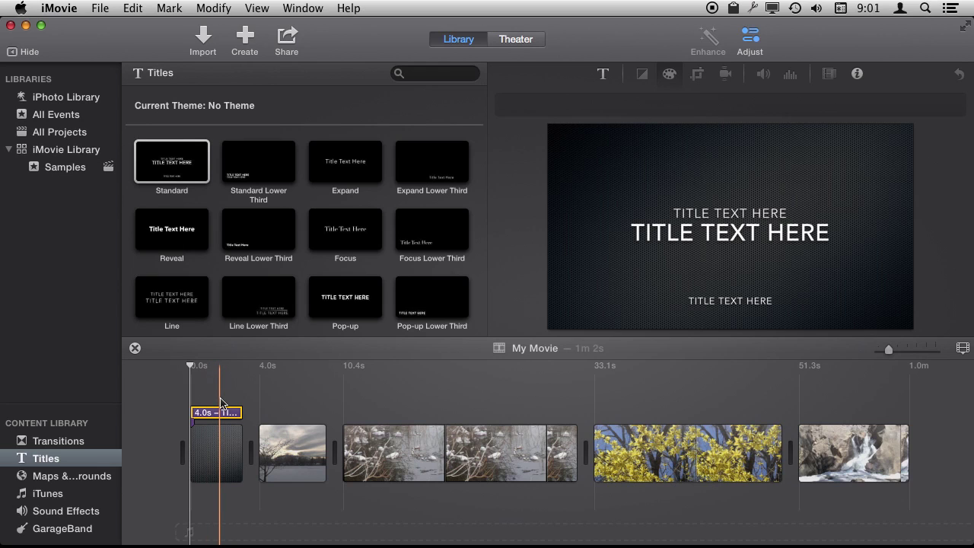
pyautogui.click(223, 457)
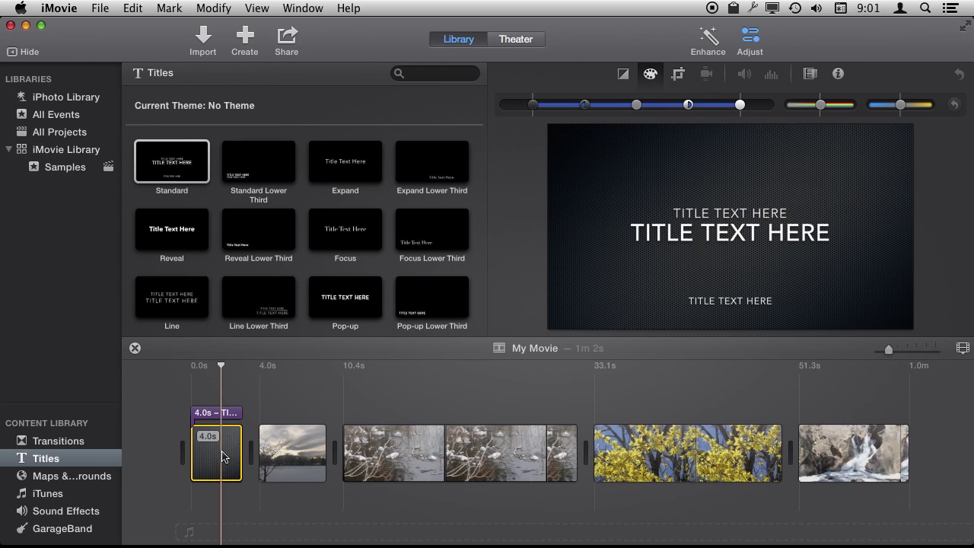
pyautogui.press('Delete')
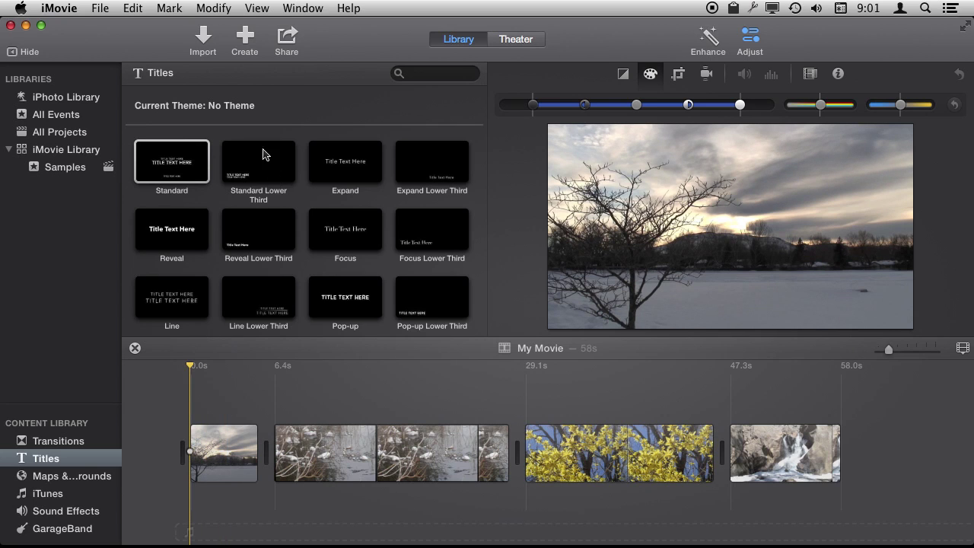
pyautogui.click(69, 476)
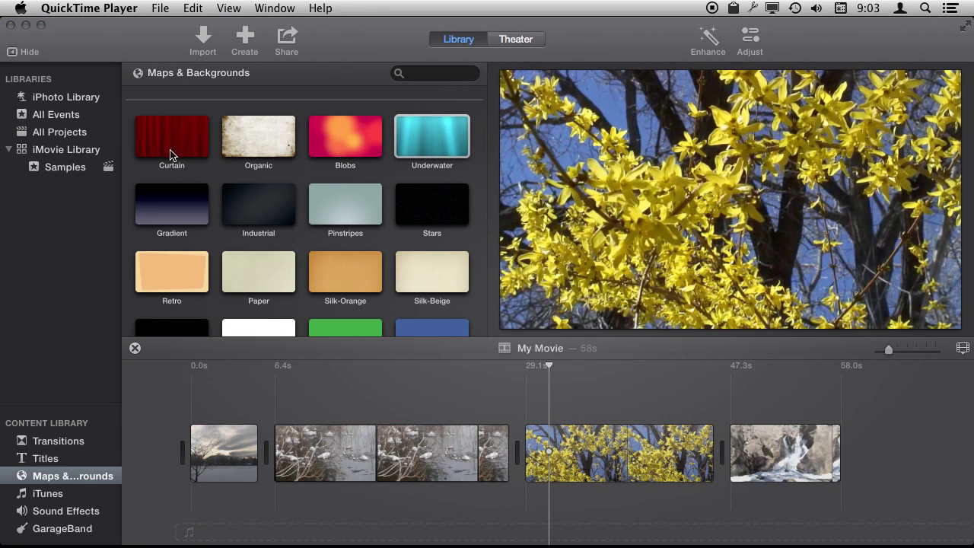
# Step: Drop the Underwater background above the yellow flowering-tree clip as a cutaway and select it
pyautogui.click(537, 344)
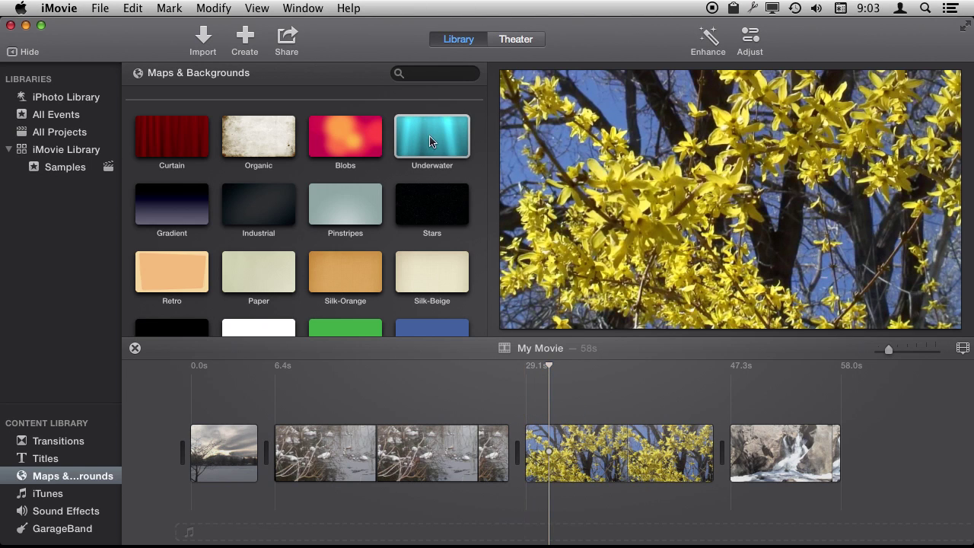
pyautogui.moveTo(430, 141); pyautogui.dragTo(697, 403)
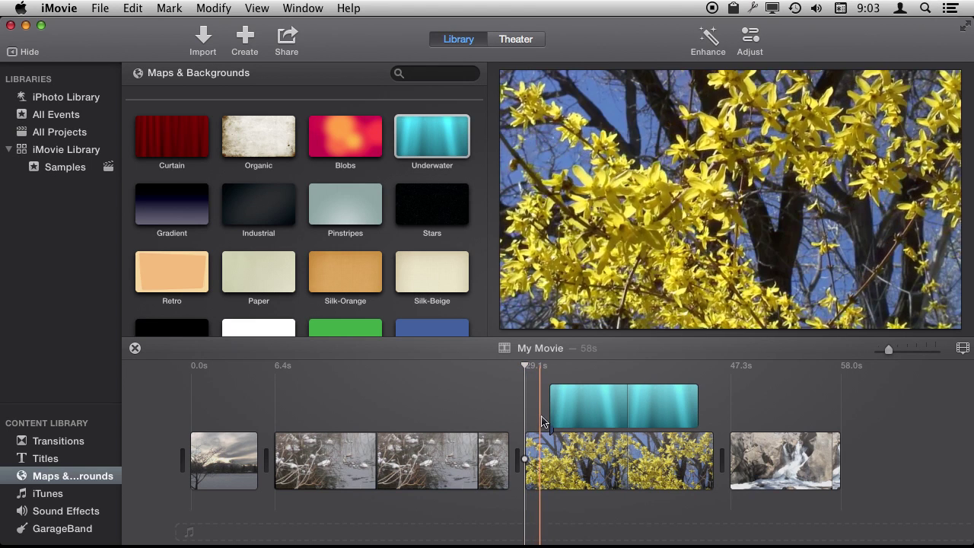
pyautogui.click(615, 408)
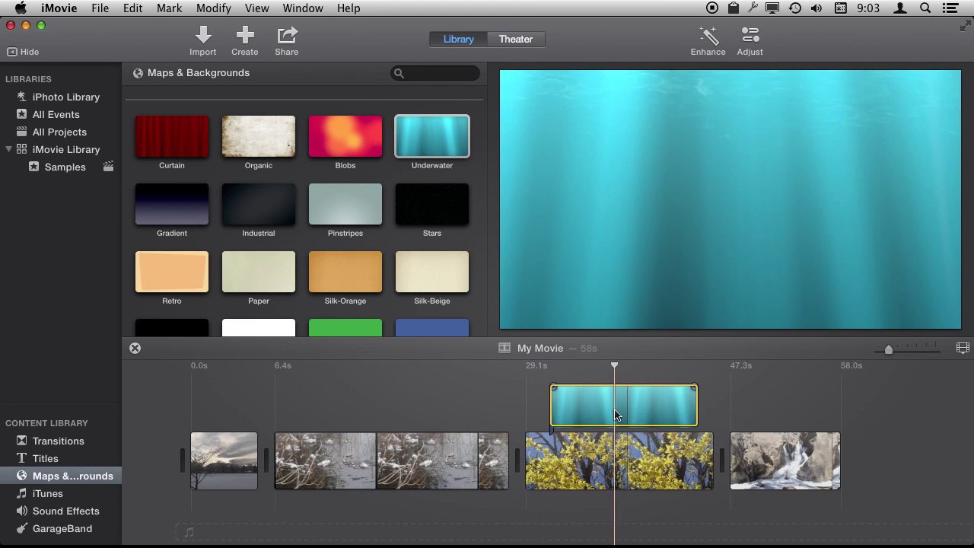
pyautogui.click(749, 40)
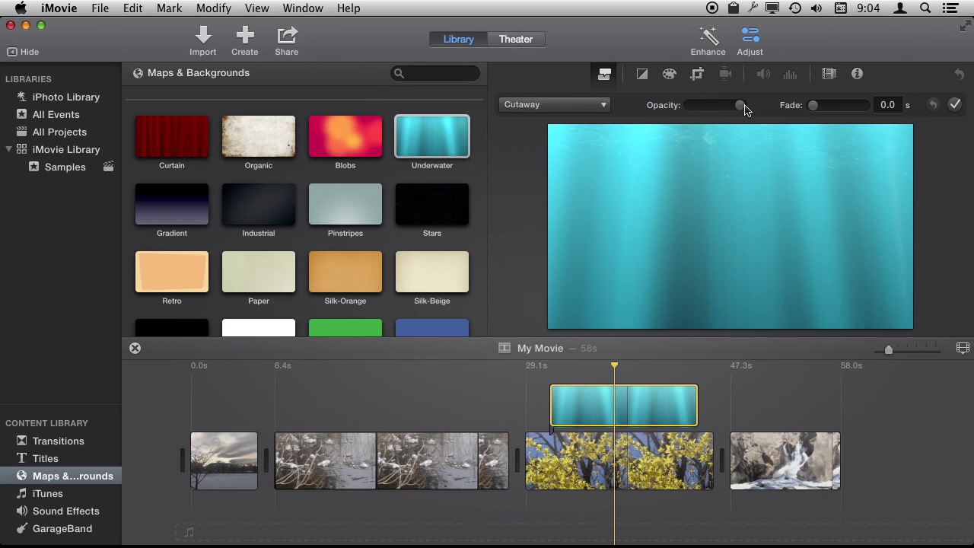
# Step: Lower the Underwater cutaway's opacity so the yellow flowering tree shows through the water
pyautogui.moveTo(746, 111); pyautogui.dragTo(718, 111)
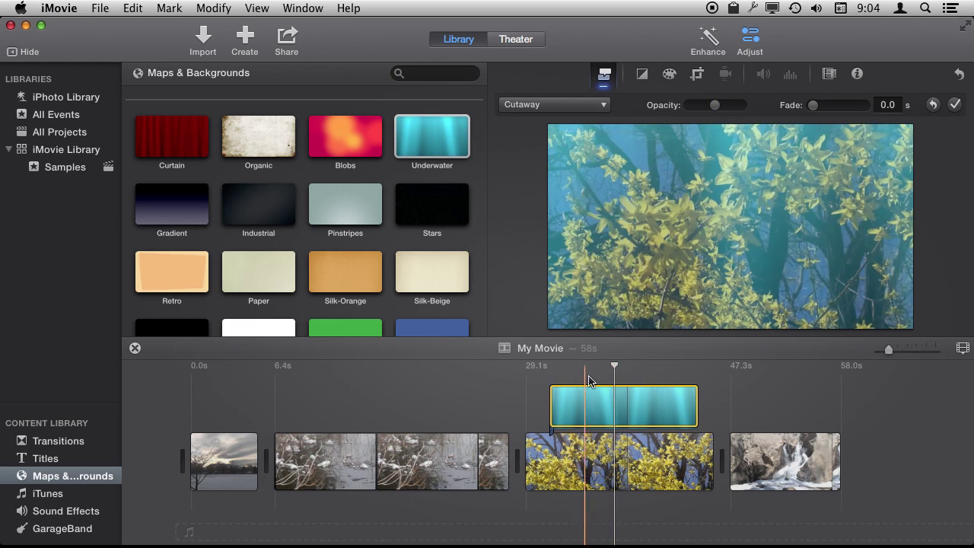